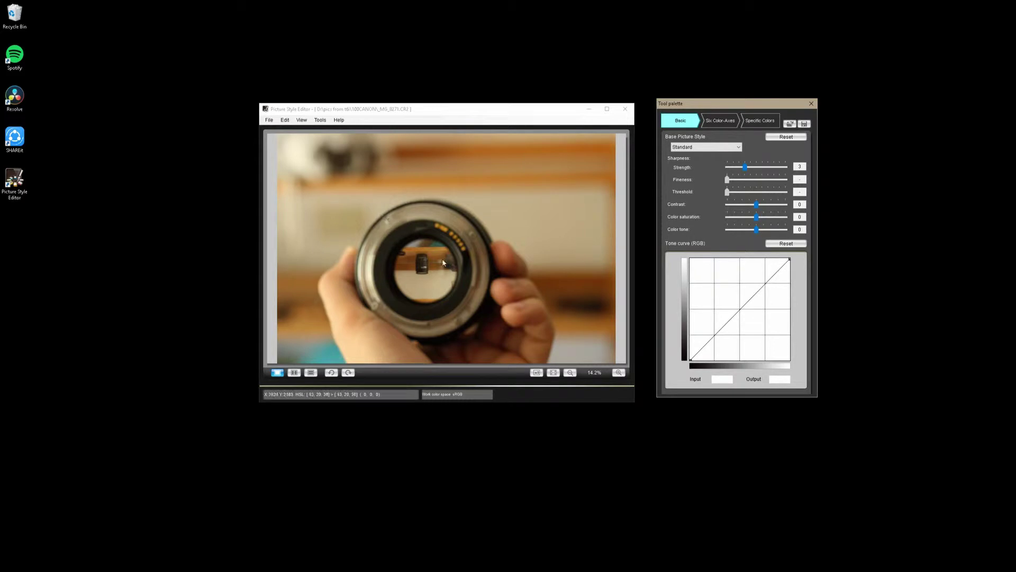
# Shift the Tool palette left and review its Six Color-Axes, Specific Colors and Basic pages
pyautogui.moveTo(674, 108)
pyautogui.mouseDown()
pyautogui.moveTo(674, 133)
pyautogui.moveTo(677, 106)
pyautogui.moveTo(658, 105)
pyautogui.mouseUp()
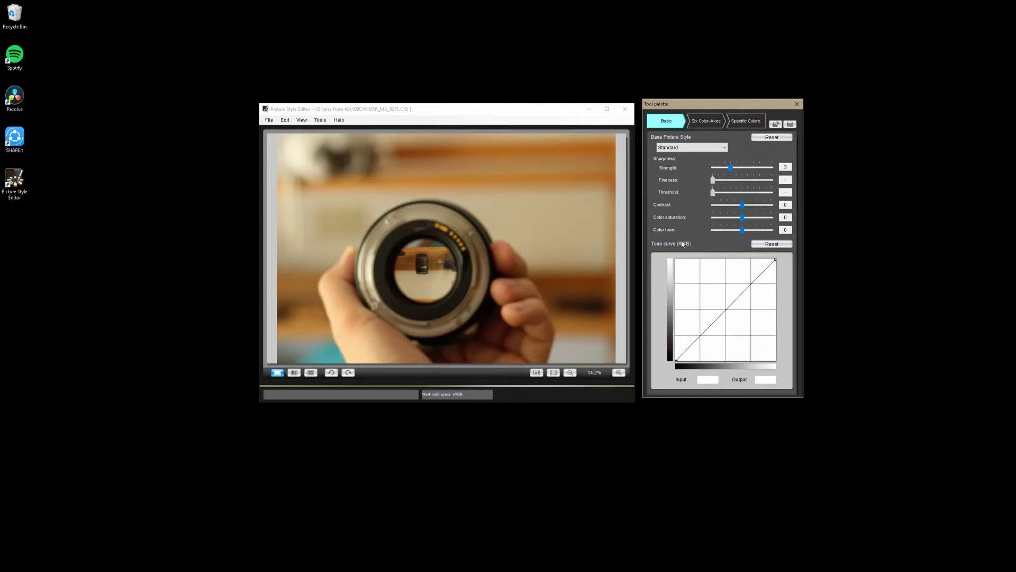
pyautogui.click(718, 122)
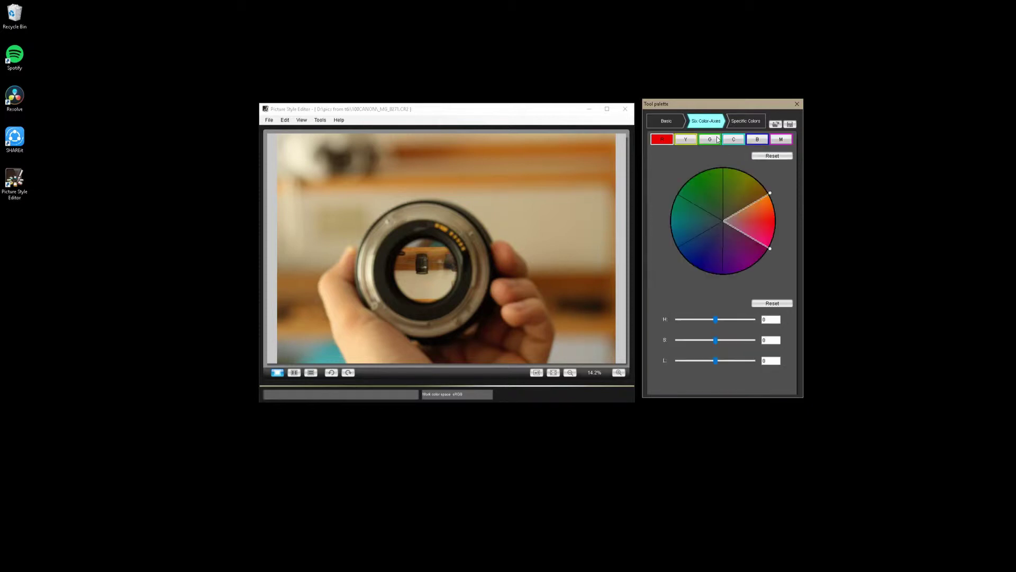
pyautogui.click(745, 121)
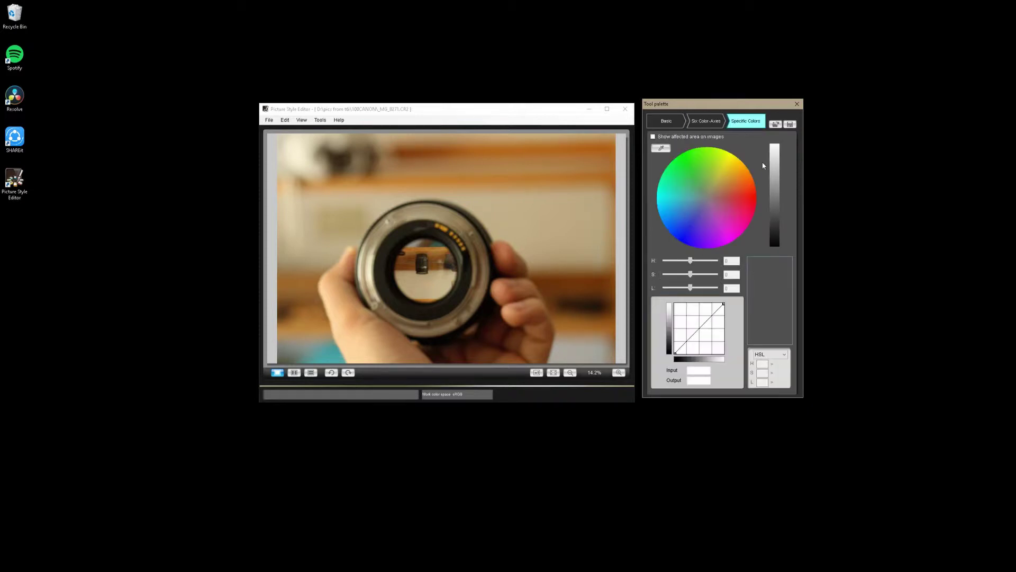
pyautogui.click(668, 121)
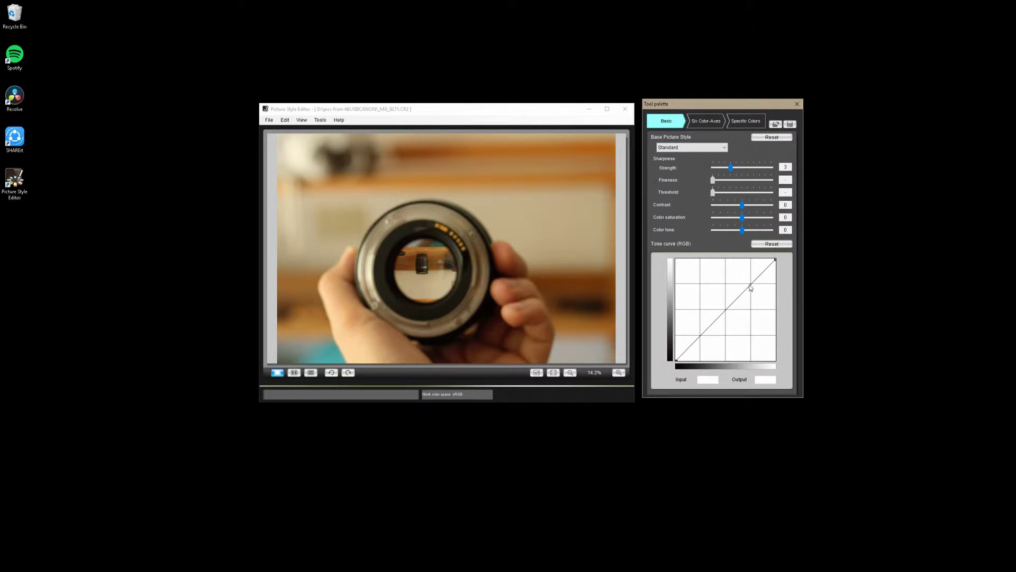
# Bend the tone curve into a gentle S, with a lowered bottom point and upper point at 187/194
pyautogui.moveTo(752, 286); pyautogui.dragTo(748, 276)
pyautogui.moveTo(701, 330); pyautogui.dragTo(701, 335)
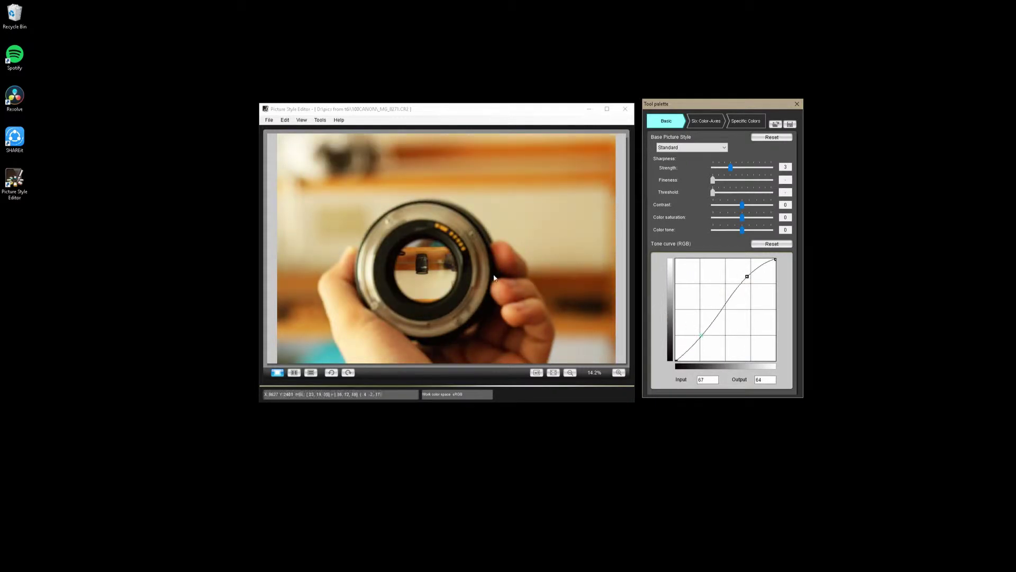
pyautogui.click(747, 277)
pyautogui.moveTo(747, 277); pyautogui.dragTo(749, 282)
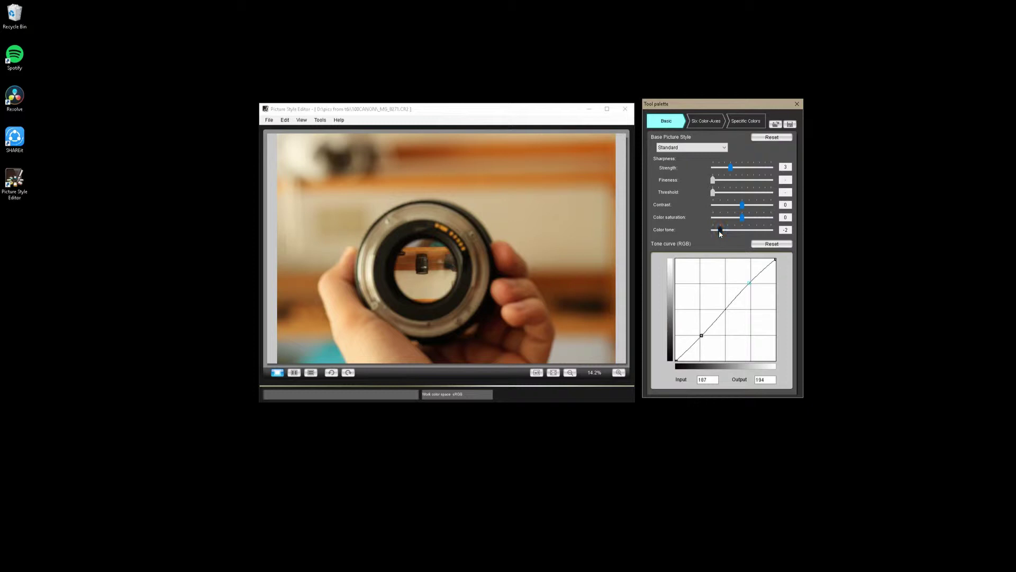
# Set colour tone 0, colour saturation -2, contrast -2 and sharpness strength 0
pyautogui.click(757, 231)
pyautogui.click(770, 230)
pyautogui.click(740, 231)
pyautogui.click(728, 218)
pyautogui.click(729, 207)
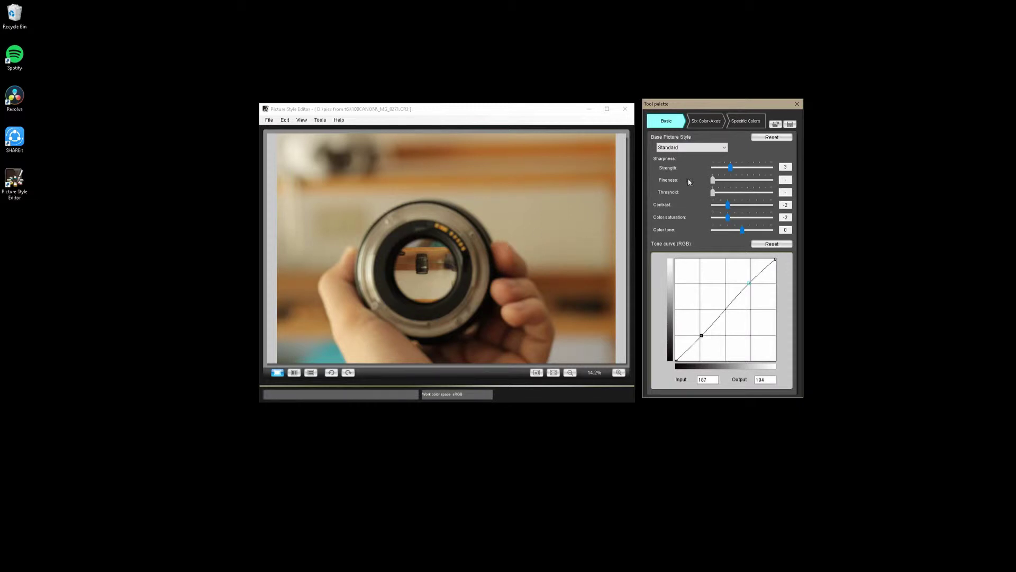
pyautogui.click(721, 167)
# Choose Neutral as the base picture style and lower the bottom curve point to 68/59
pyautogui.click(689, 148)
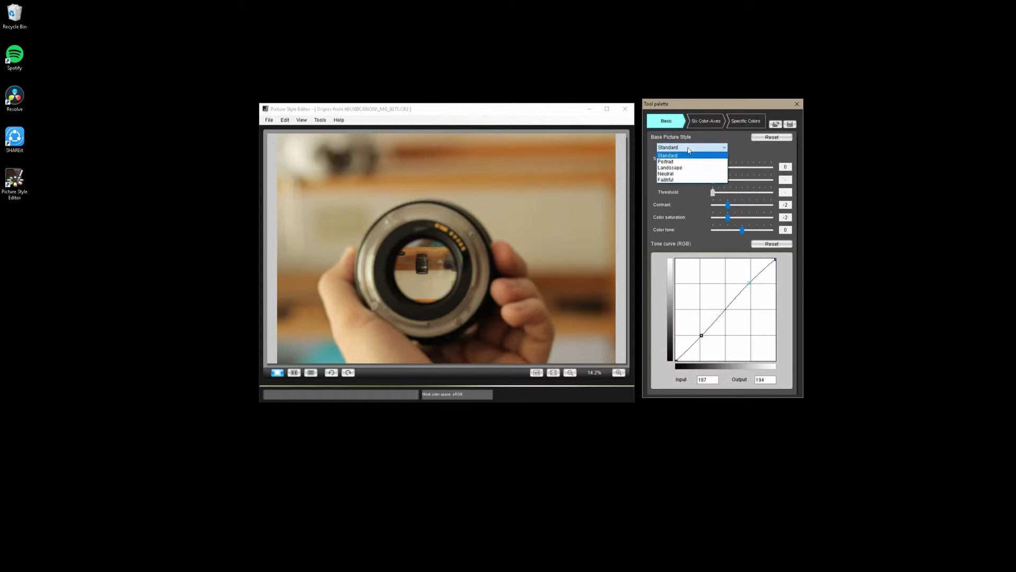
pyautogui.click(666, 173)
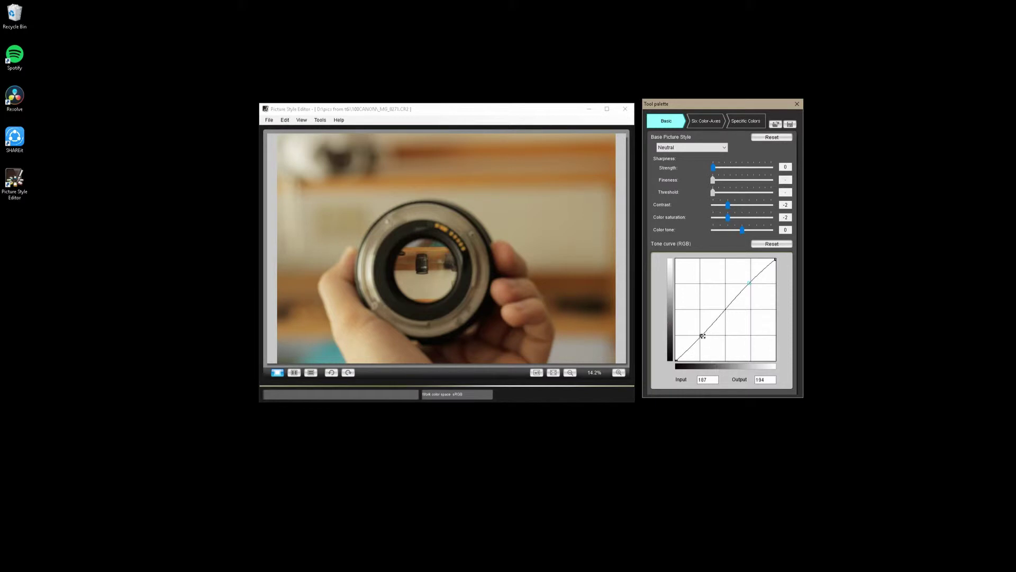
pyautogui.click(701, 336)
pyautogui.moveTo(702, 336); pyautogui.dragTo(702, 338)
# On the Six Color-Axes page, cycle through the Y, G, C, B, M axes back to R
pyautogui.click(706, 121)
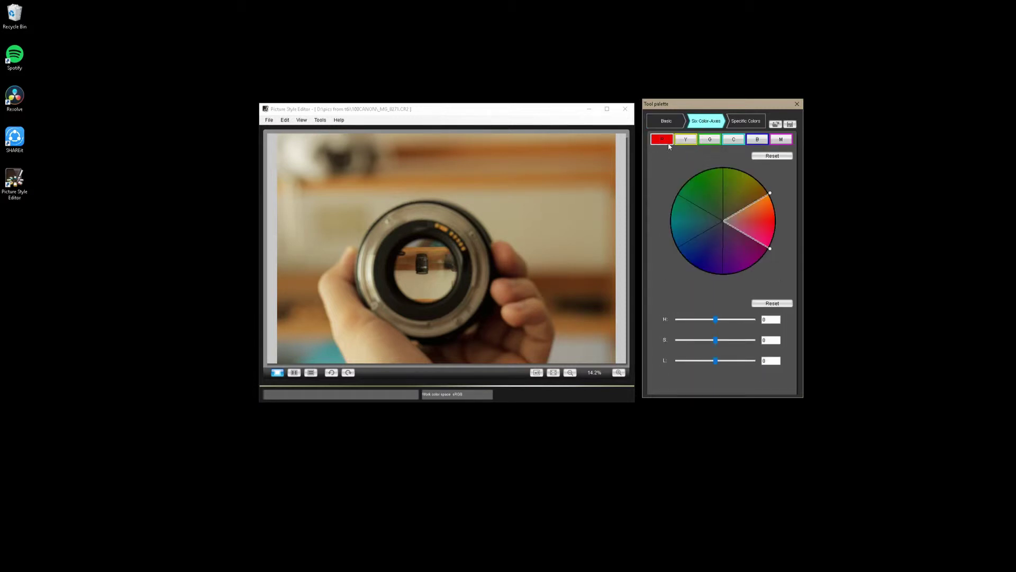
pyautogui.click(686, 139)
pyautogui.click(710, 139)
pyautogui.click(734, 140)
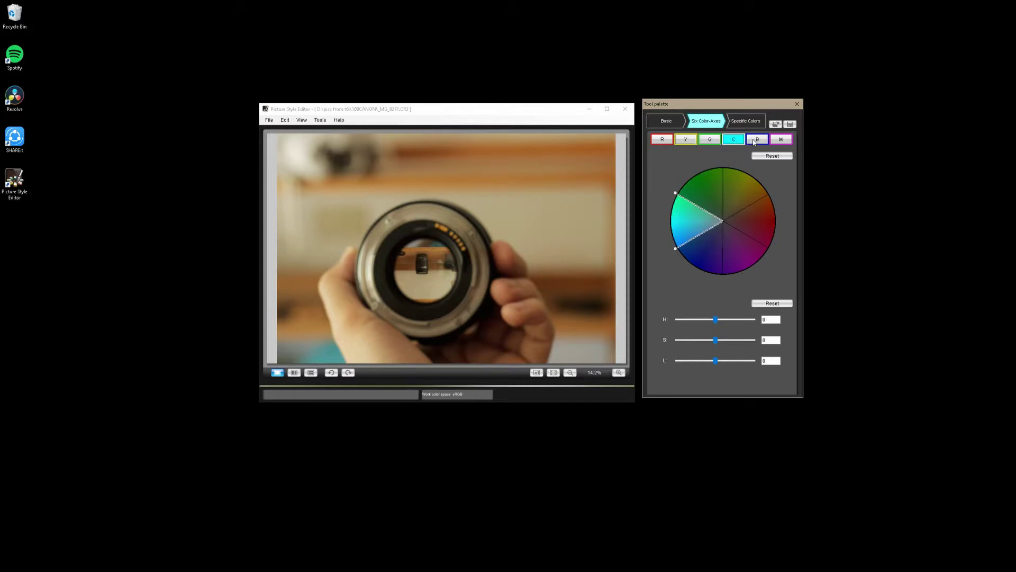
pyautogui.click(756, 140)
pyautogui.click(781, 140)
pyautogui.click(659, 142)
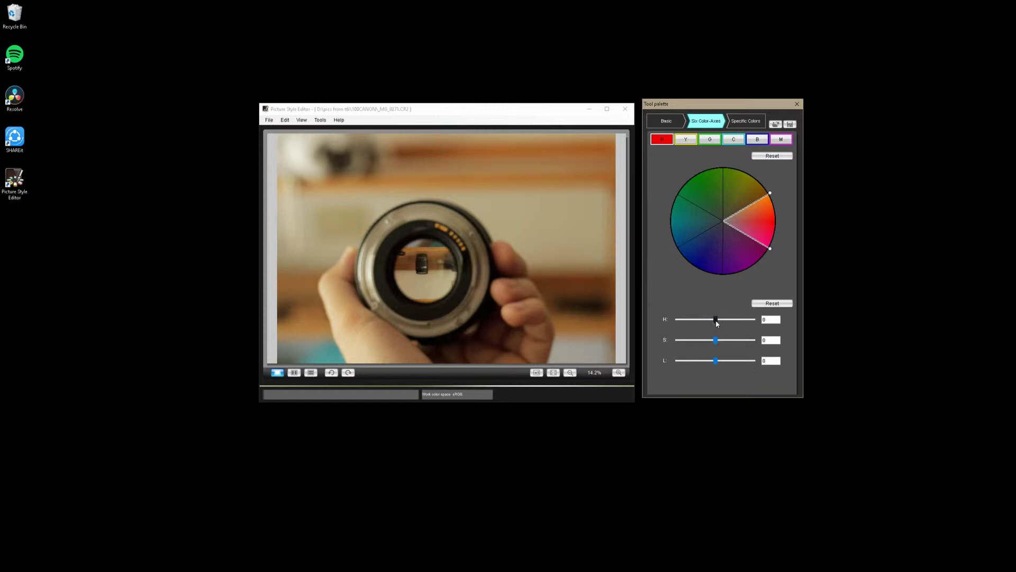
# Try red hue at -24 and +30, return it to 0, and cut red saturation to -28
pyautogui.moveTo(717, 322); pyautogui.dragTo(678, 319)
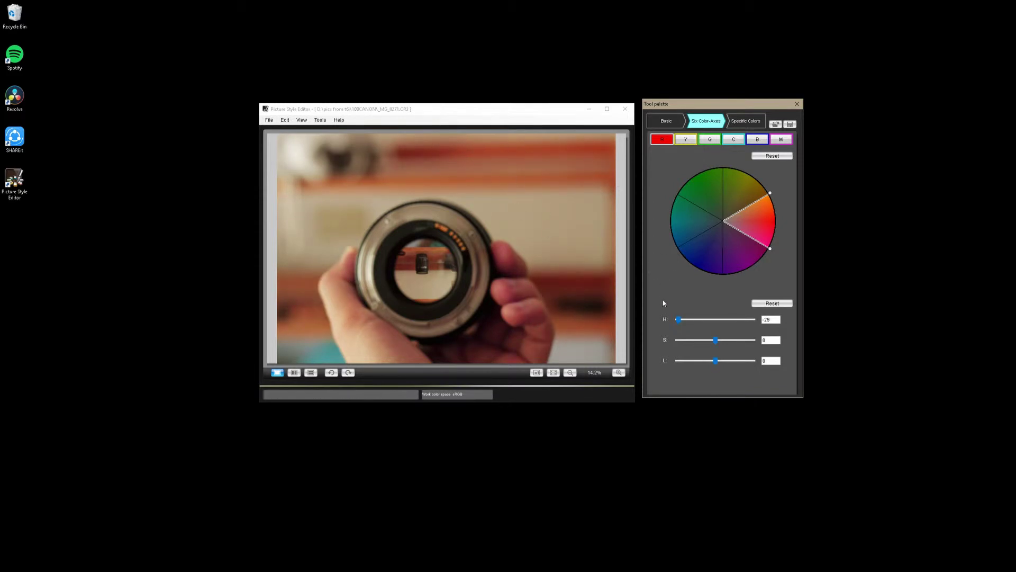
pyautogui.moveTo(679, 320); pyautogui.dragTo(754, 320)
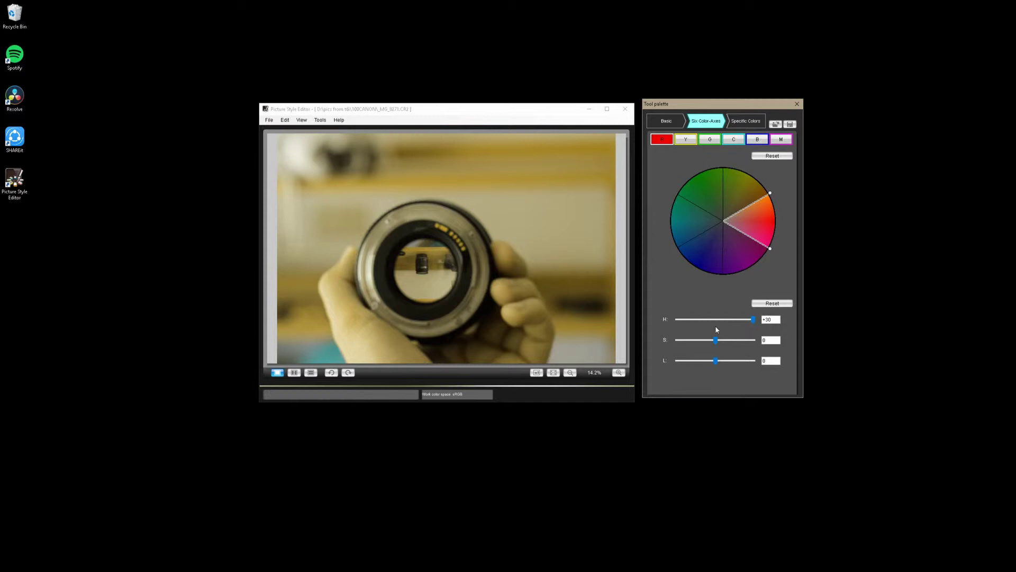
pyautogui.moveTo(746, 320); pyautogui.dragTo(717, 325)
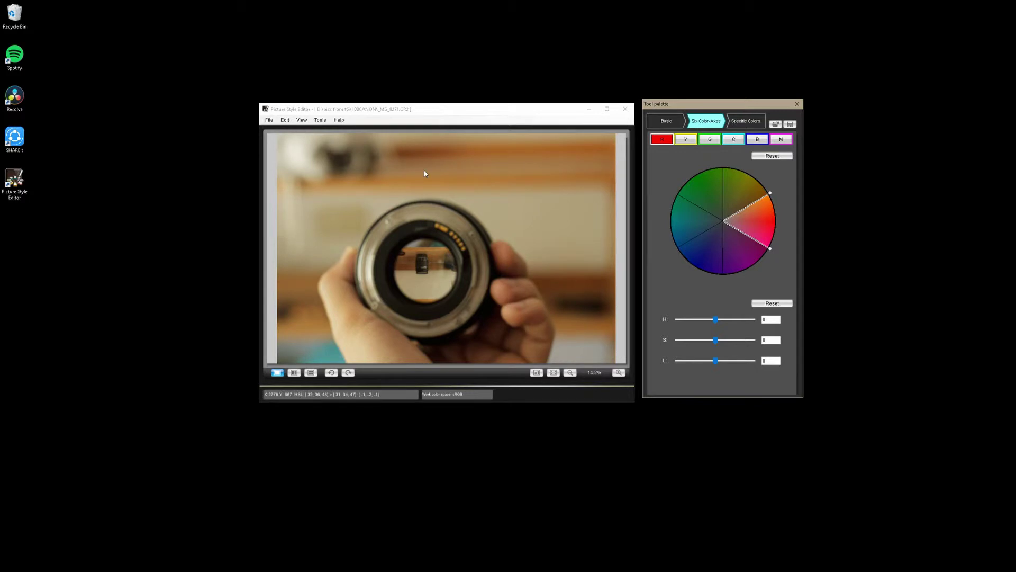
pyautogui.moveTo(714, 337); pyautogui.dragTo(705, 341)
# Cycle through the Y, G, C, B, M, R, Y, G colour axes, then return to the Basic page
pyautogui.click(687, 141)
pyautogui.click(710, 141)
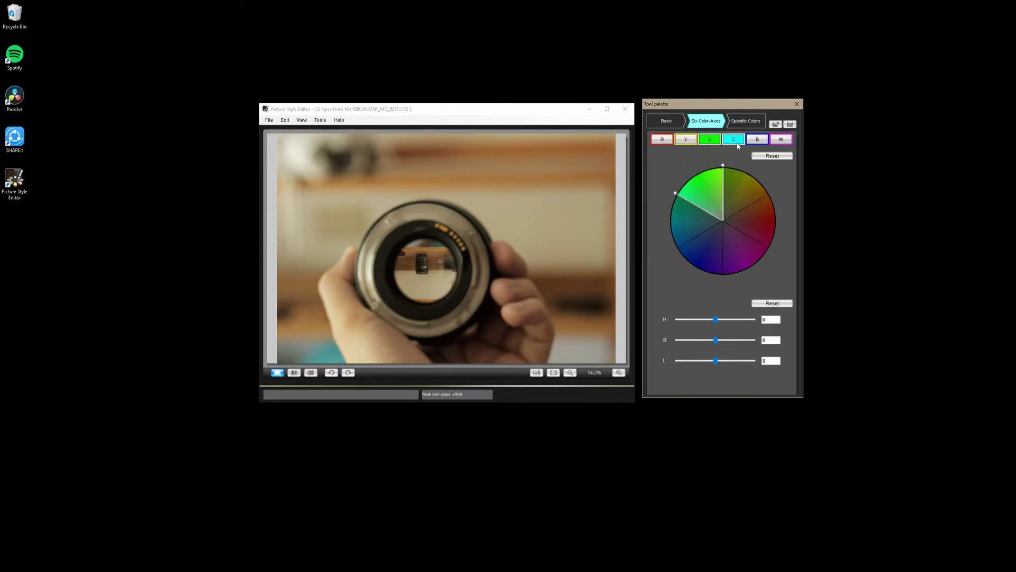
pyautogui.click(734, 141)
pyautogui.click(758, 141)
pyautogui.click(777, 142)
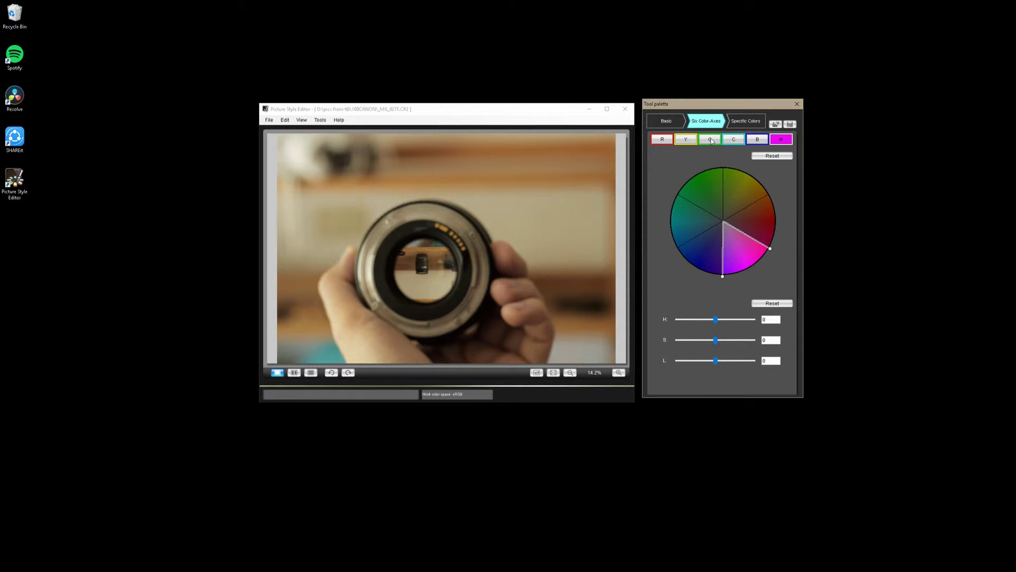
pyautogui.click(662, 140)
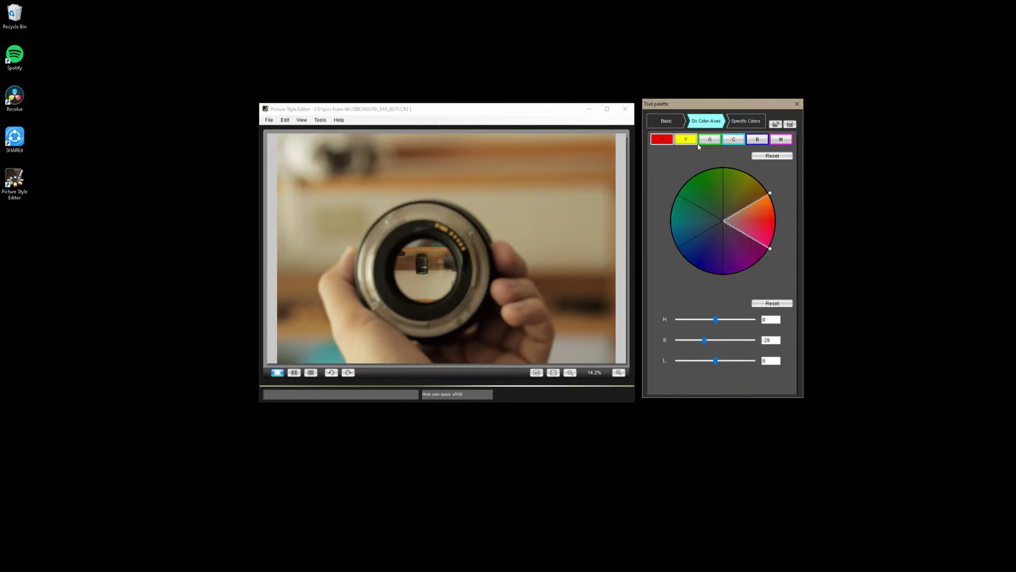
pyautogui.click(686, 139)
pyautogui.click(710, 139)
pyautogui.click(665, 125)
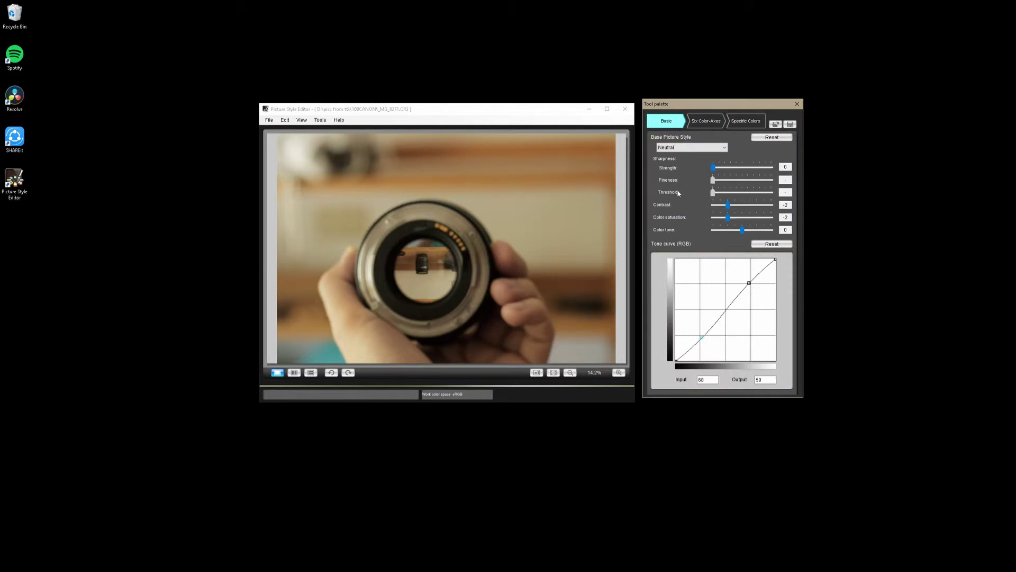
# Confirm Neutral stays the base picture style and flip between the adjustment pages
pyautogui.click(683, 148)
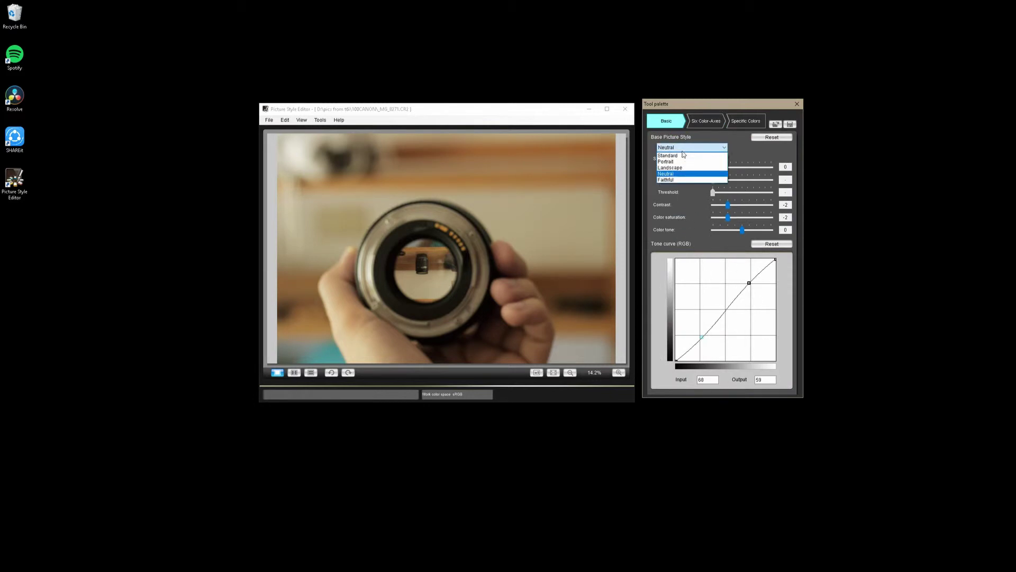
pyautogui.click(698, 259)
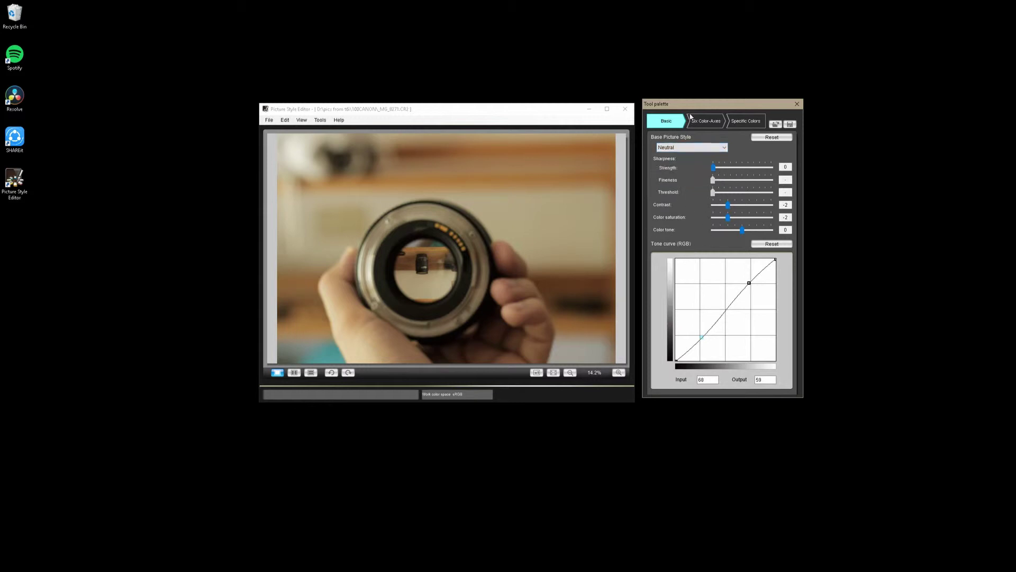
pyautogui.click(715, 122)
pyautogui.click(667, 121)
# Review the red axis saturation, then go to Specific Colors and pick up the eyedropper
pyautogui.click(711, 124)
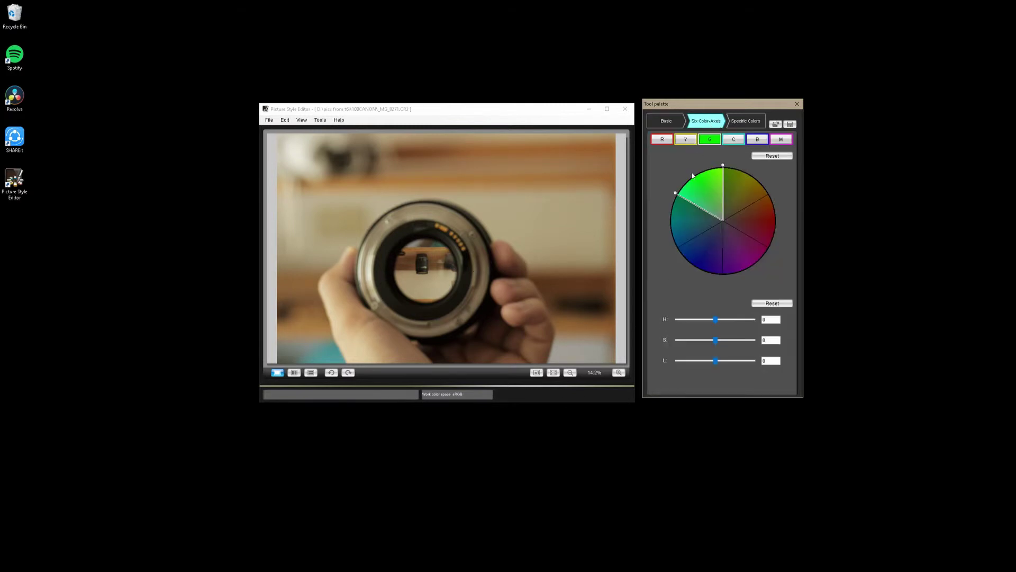
pyautogui.click(669, 142)
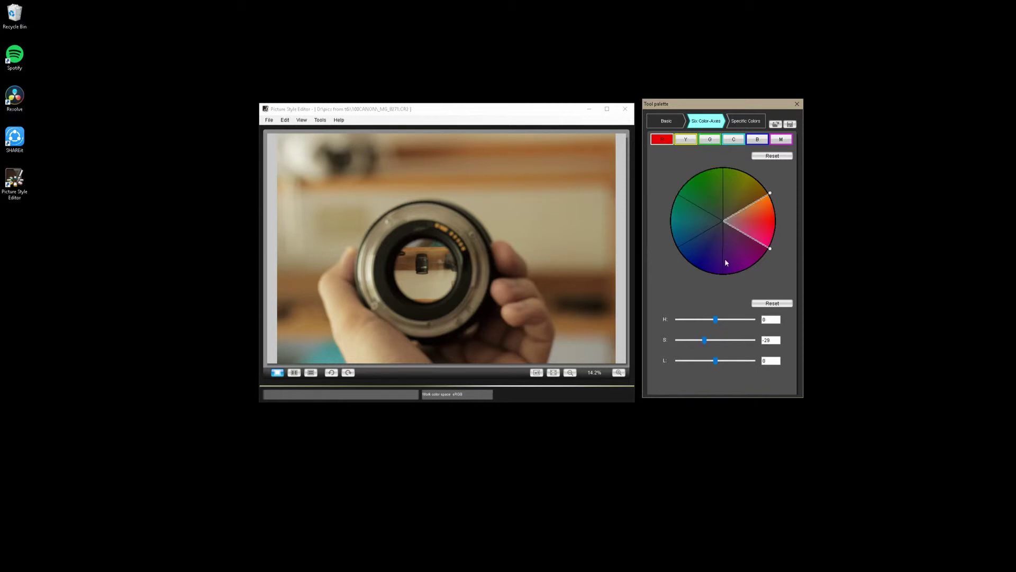
pyautogui.click(742, 123)
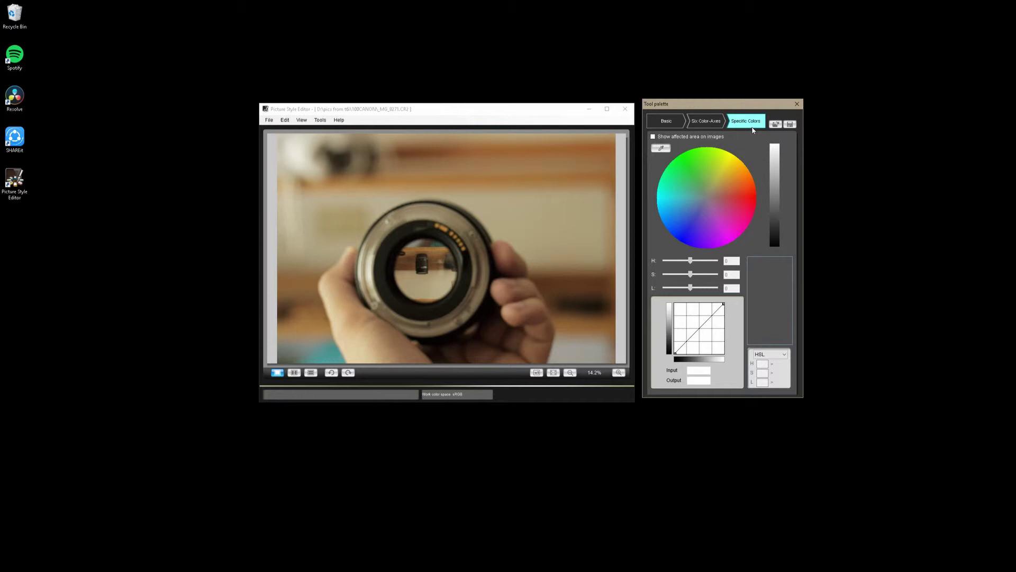
pyautogui.click(665, 149)
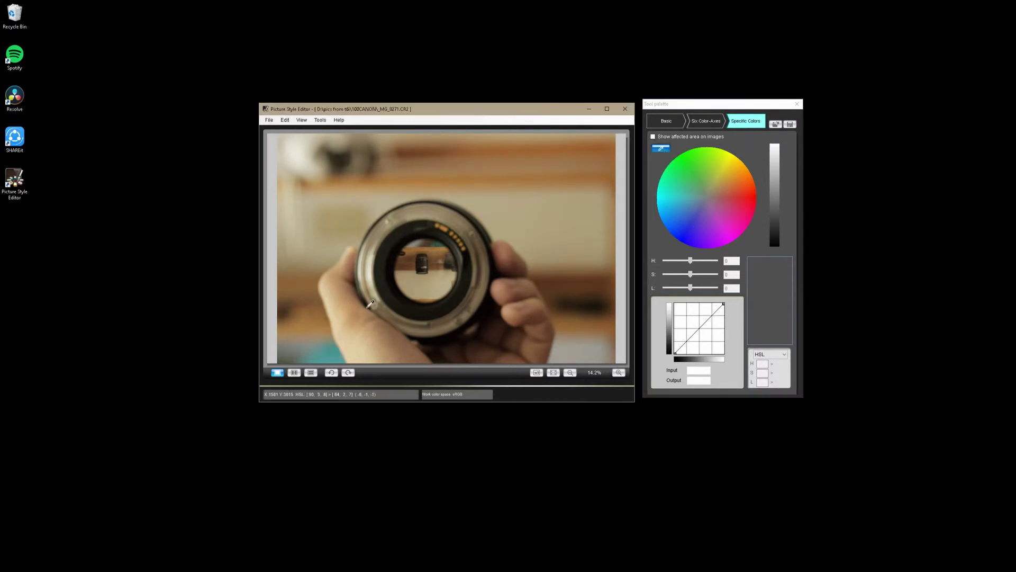
# Sample a brown tone from the photo as a specific colour, test its hue, and set H to 0
pyautogui.click(332, 355)
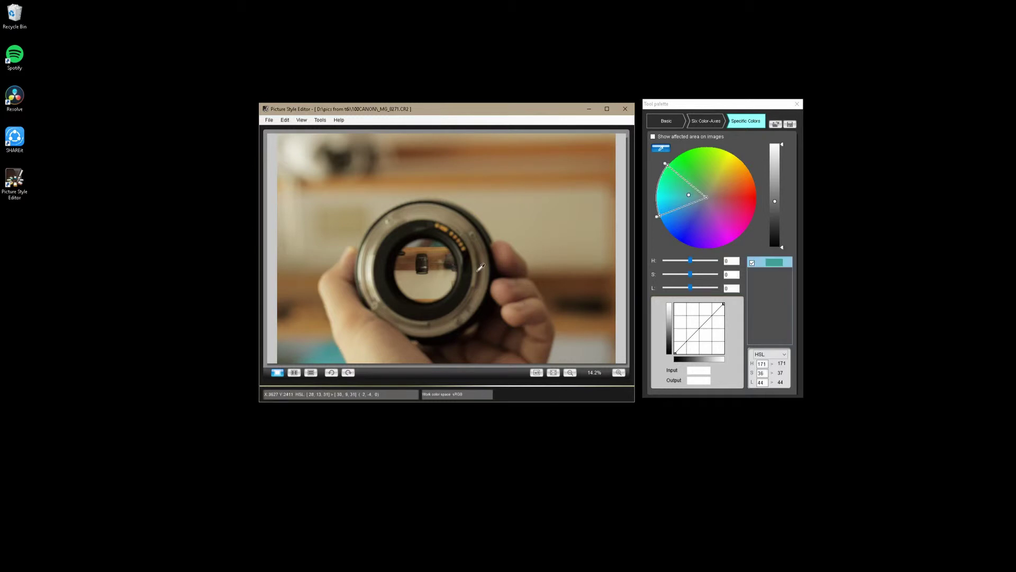
pyautogui.click(456, 237)
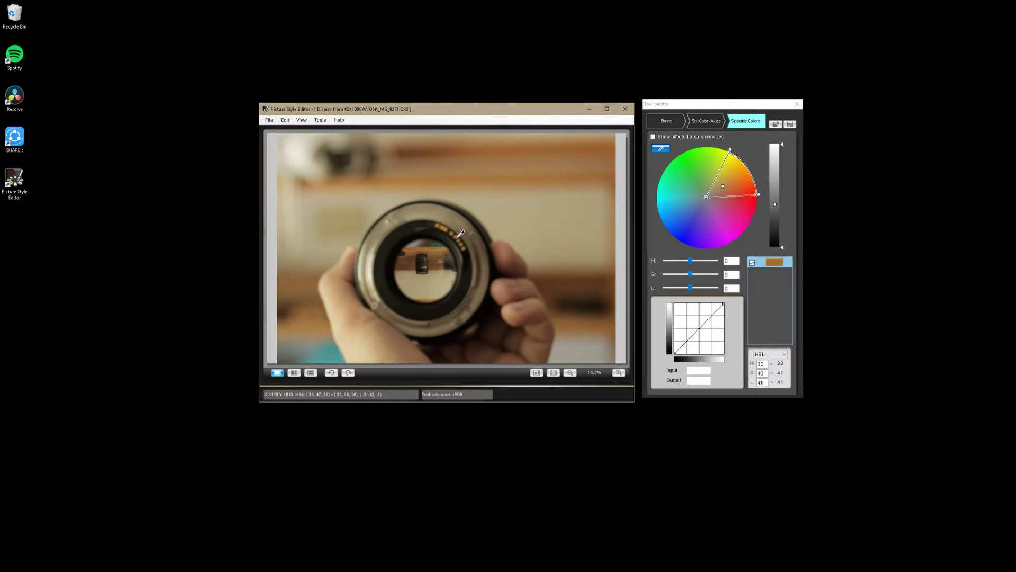
pyautogui.click(408, 152)
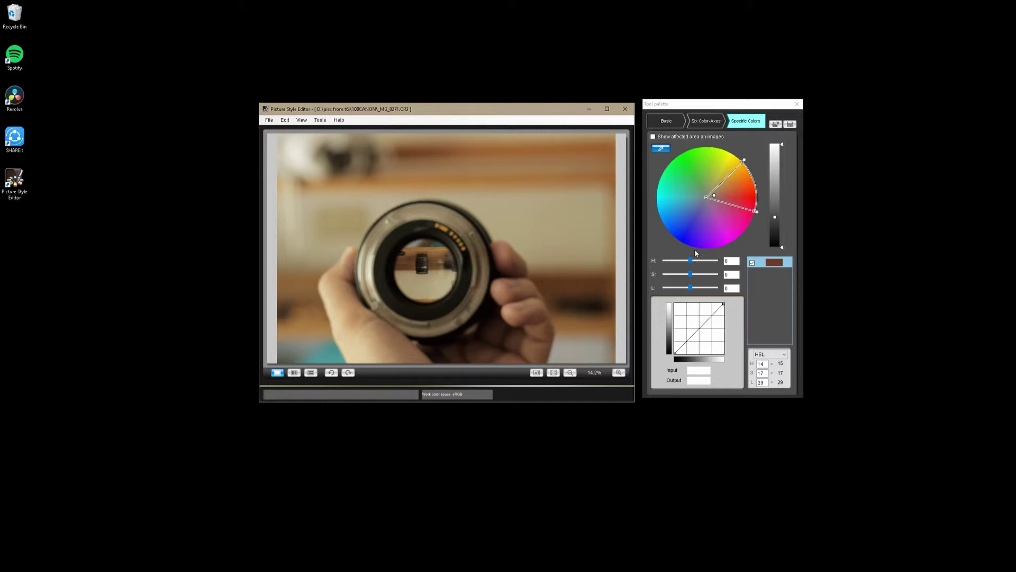
pyautogui.moveTo(690, 262); pyautogui.dragTo(700, 261)
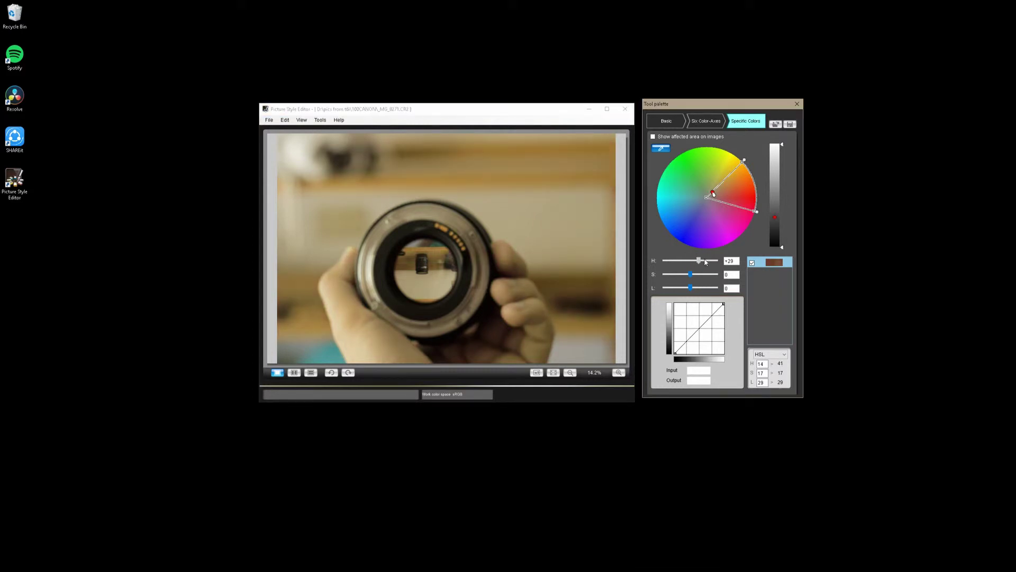
pyautogui.moveTo(706, 262); pyautogui.dragTo(683, 261)
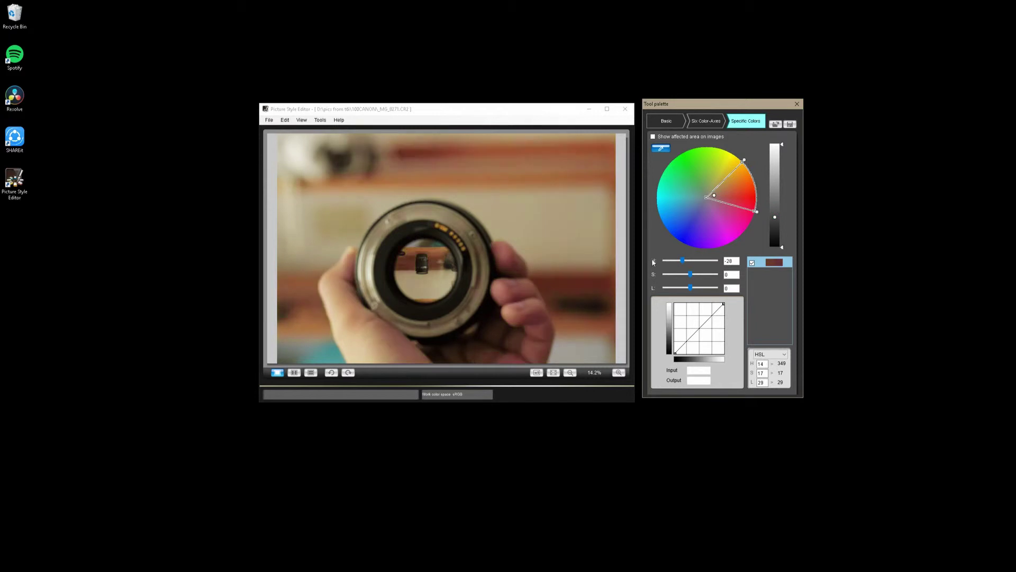
pyautogui.doubleClick(733, 259)
pyautogui.write('0')
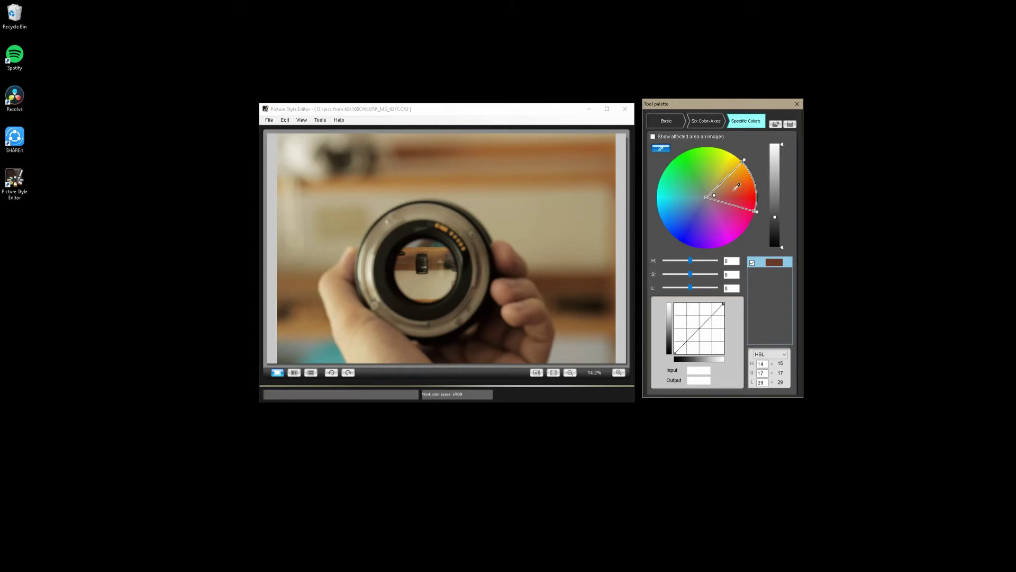
# Select the cyan axis on Six Color-Axes and drag its saturation far to the left
pyautogui.click(706, 120)
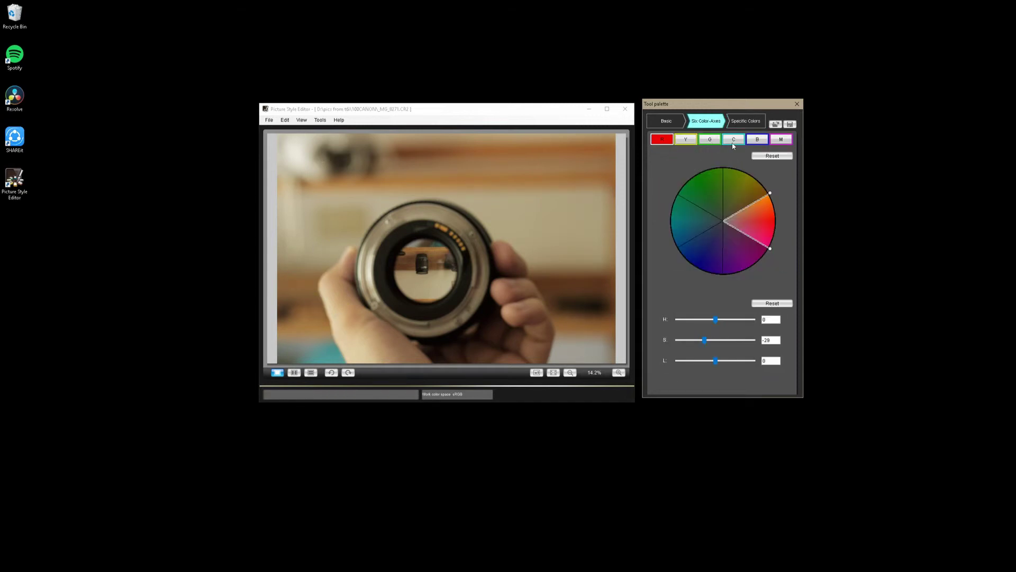
pyautogui.click(734, 139)
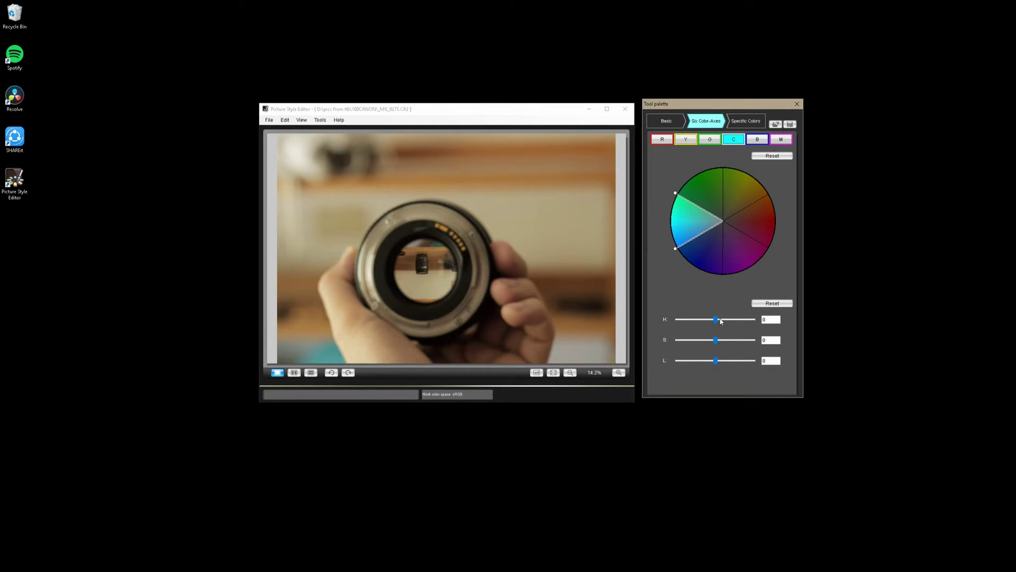
pyautogui.moveTo(716, 340); pyautogui.dragTo(682, 342)
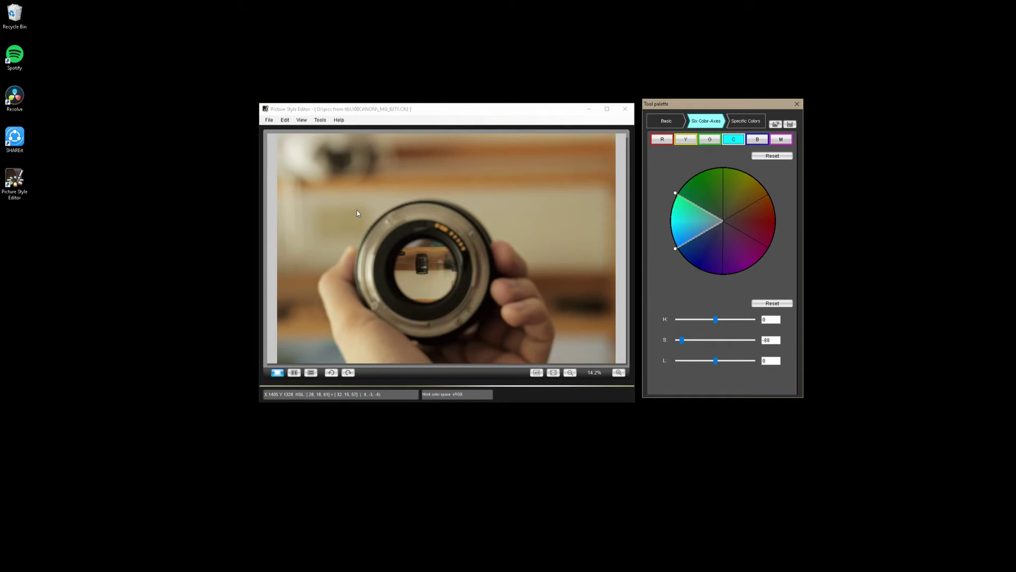
# Save the style to the Desktop as tutorial.pf3 with caption 'tutorial', then check the new file
pyautogui.click(790, 125)
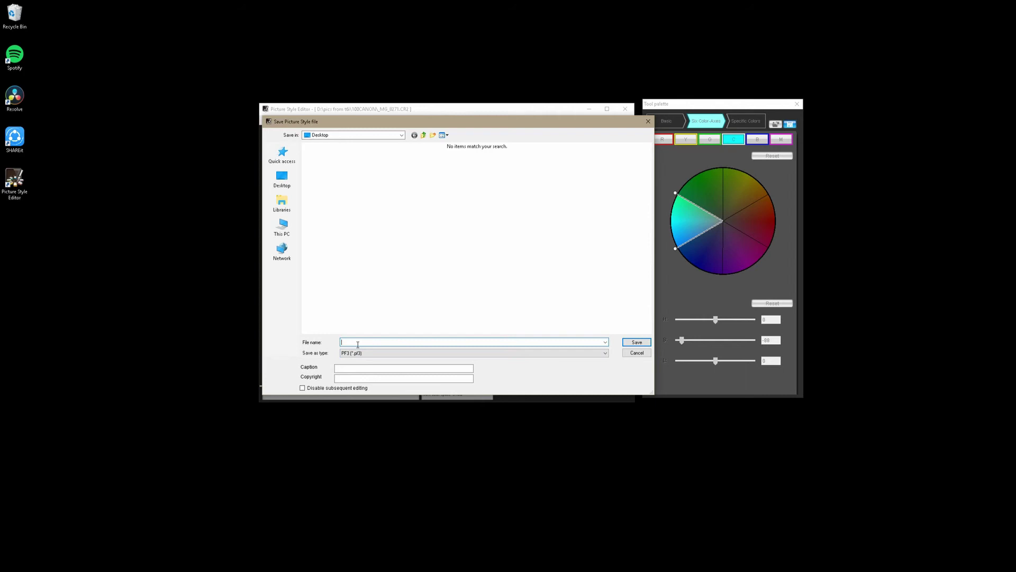
pyautogui.write('tutorial')
pyautogui.click(360, 368)
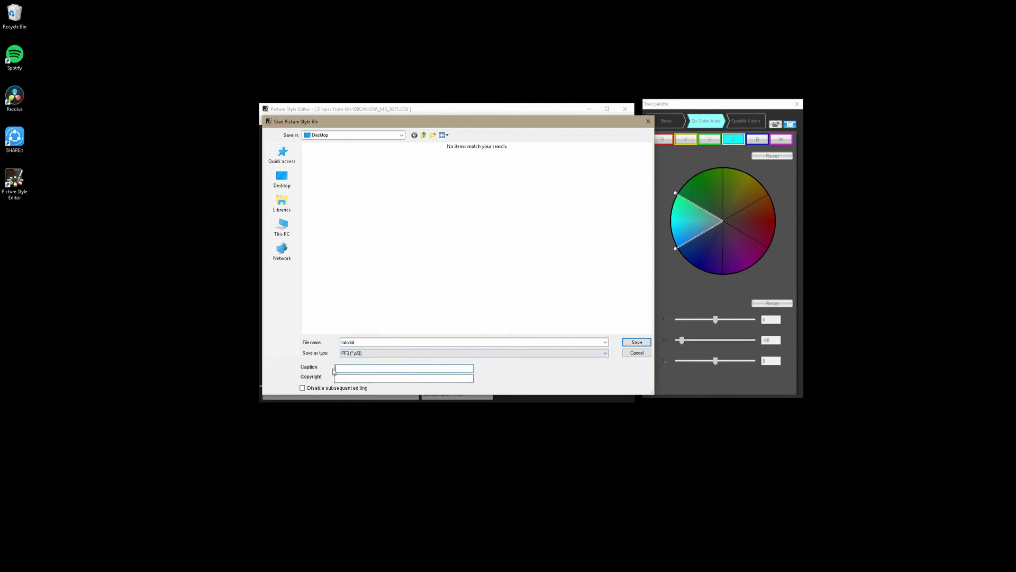
pyautogui.write('tutorial')
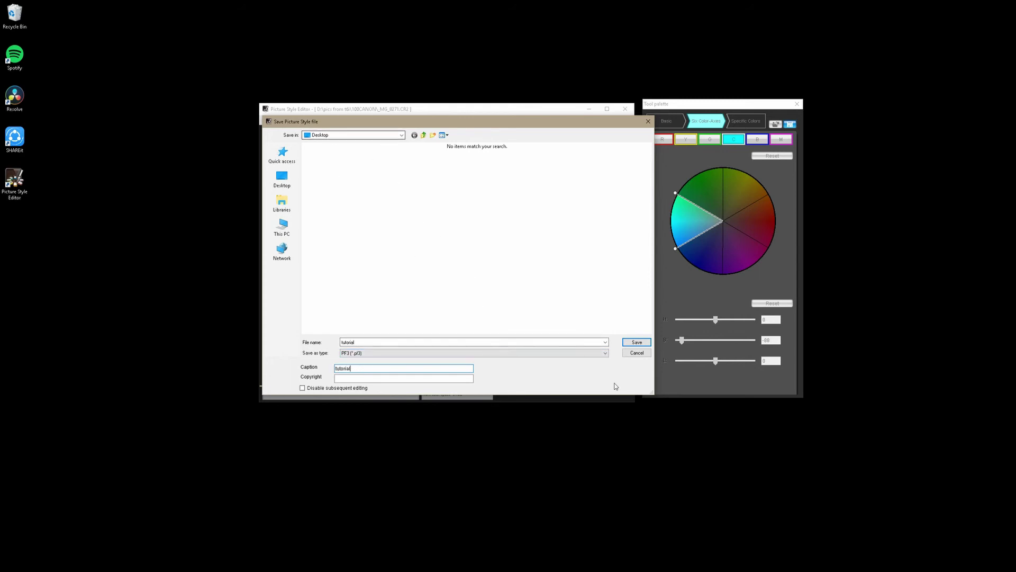
pyautogui.click(637, 342)
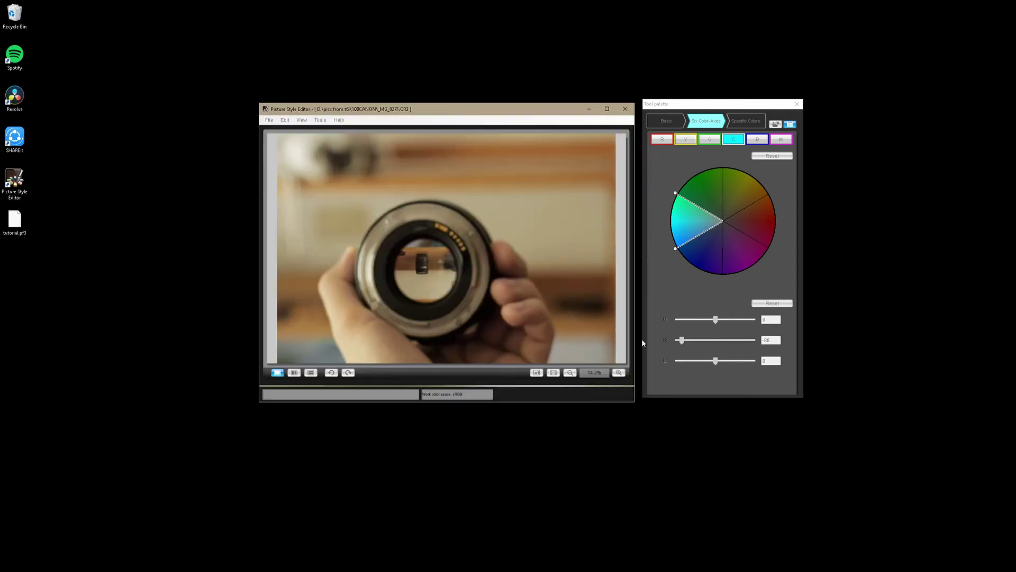
pyautogui.click(16, 228)
pyautogui.click(21, 252)
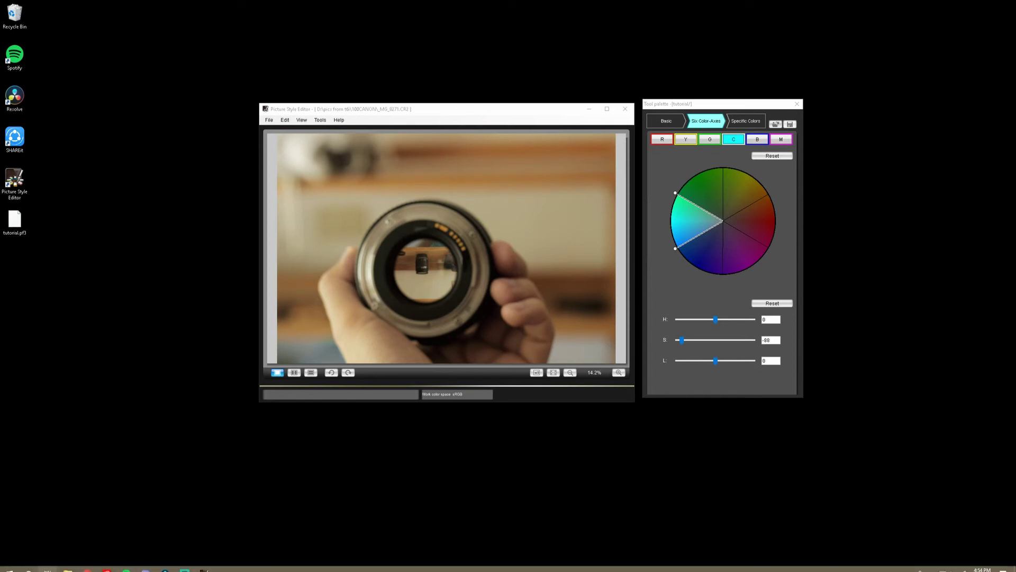
# Launch EOS Utility from Windows search and open Camera settings for the EOS Rebel T6i
pyautogui.click(29, 569)
pyautogui.write('eods')
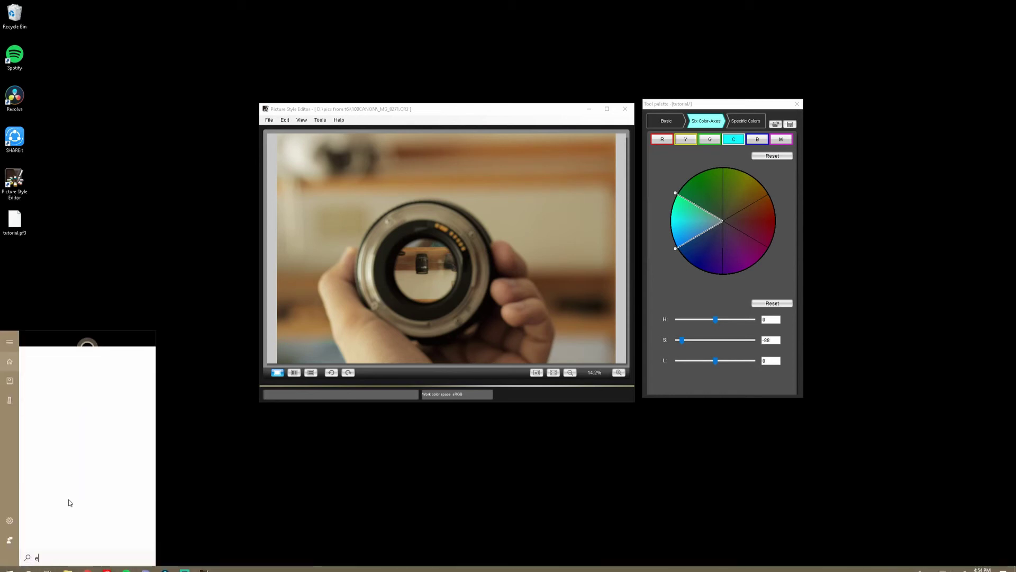
pyautogui.press('BackSpace')
pyautogui.press('BackSpace')
pyautogui.write('s')
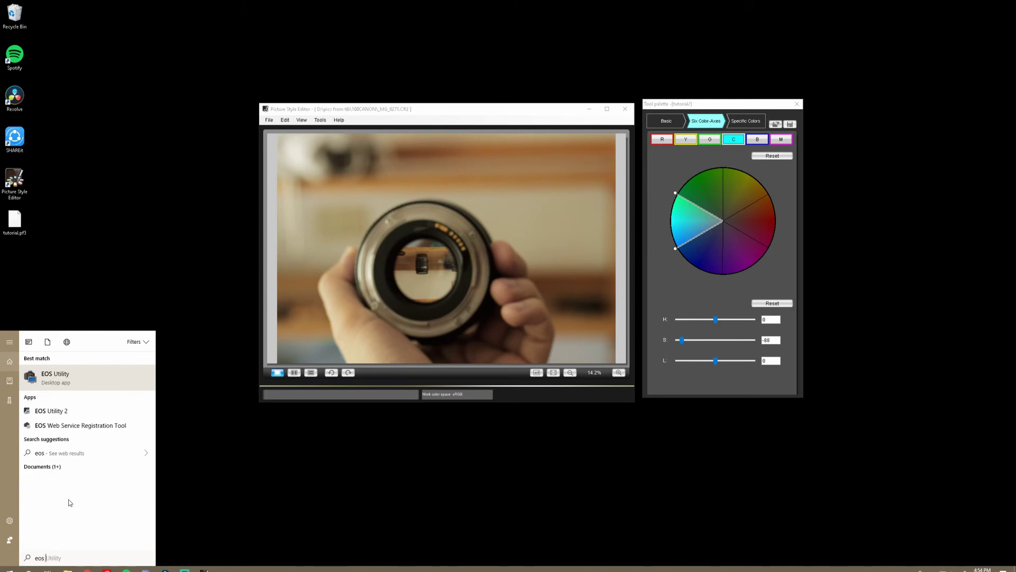
pyautogui.press('Return')
pyautogui.press('Escape')
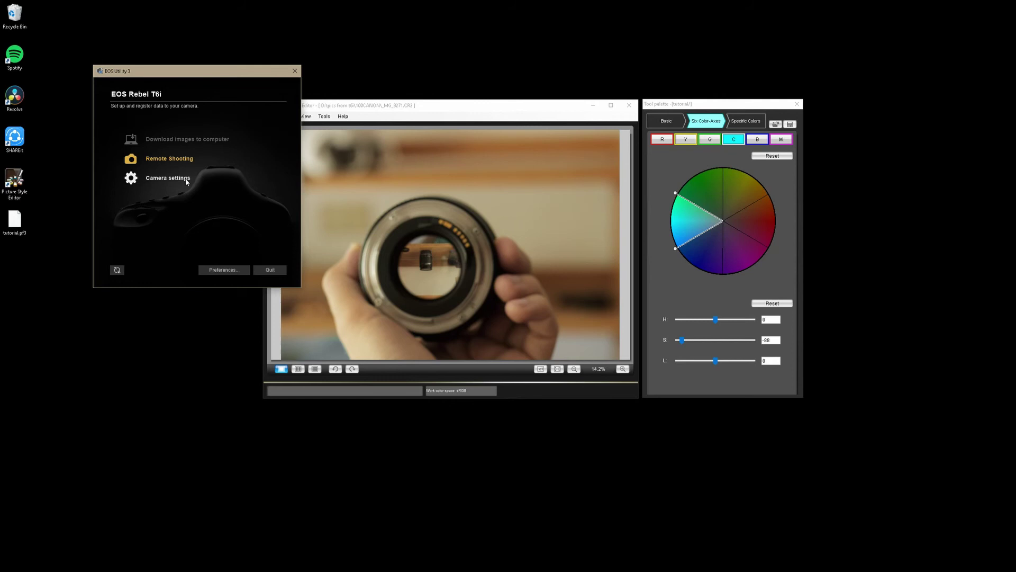
pyautogui.click(162, 180)
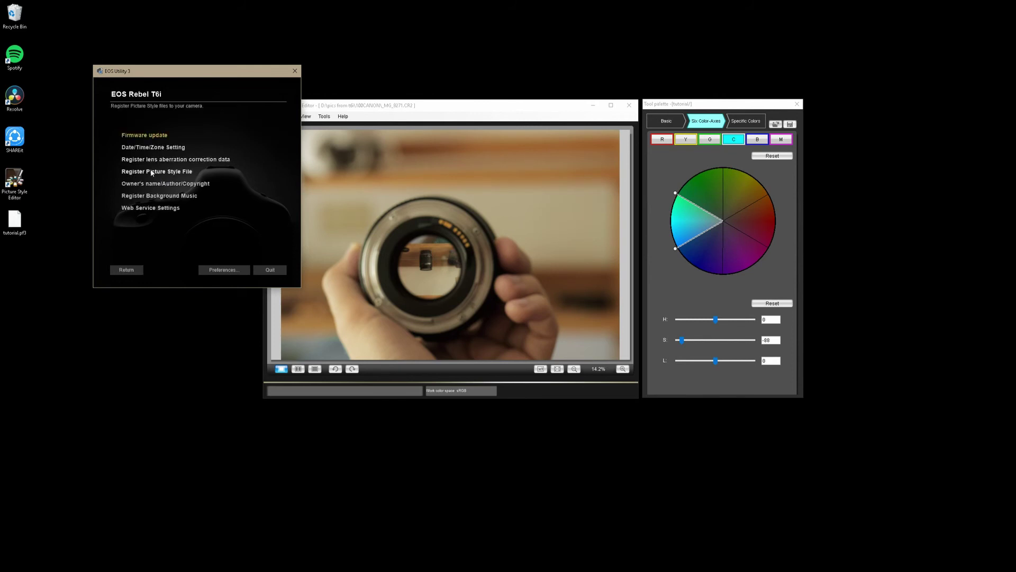
# Start registering a picture style file and select the camera's User Def. 3 slot
pyautogui.click(151, 172)
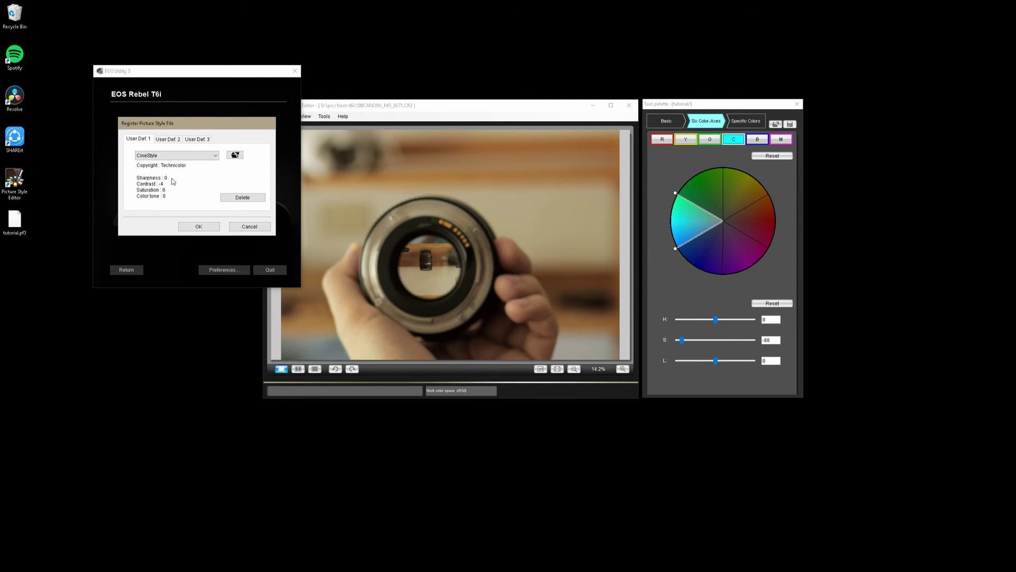
pyautogui.click(169, 139)
pyautogui.click(198, 140)
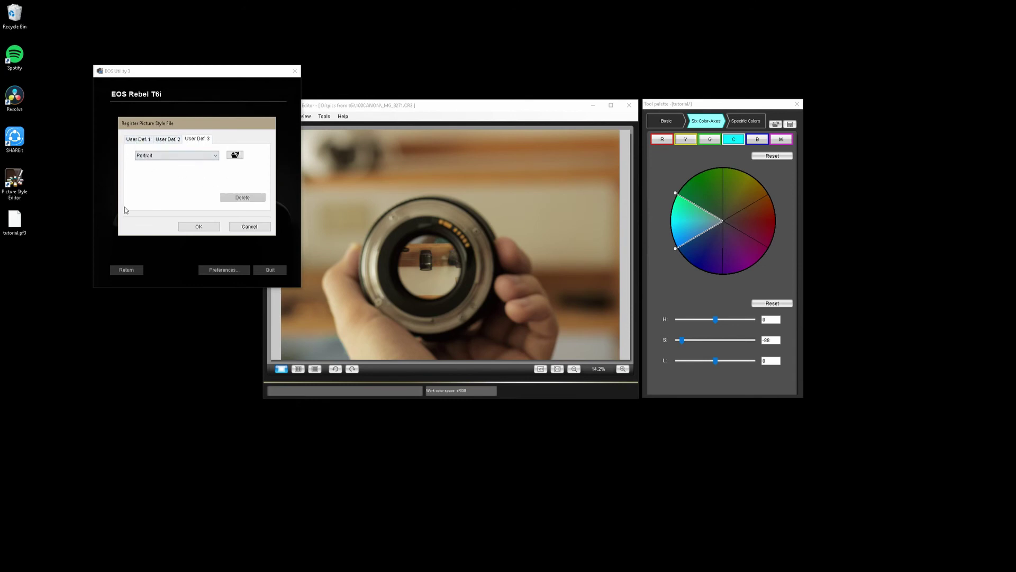
# Load tutorial.pf3 into User Def. 3, confirm the registration, and quit EOS Utility
pyautogui.click(234, 157)
pyautogui.click(218, 200)
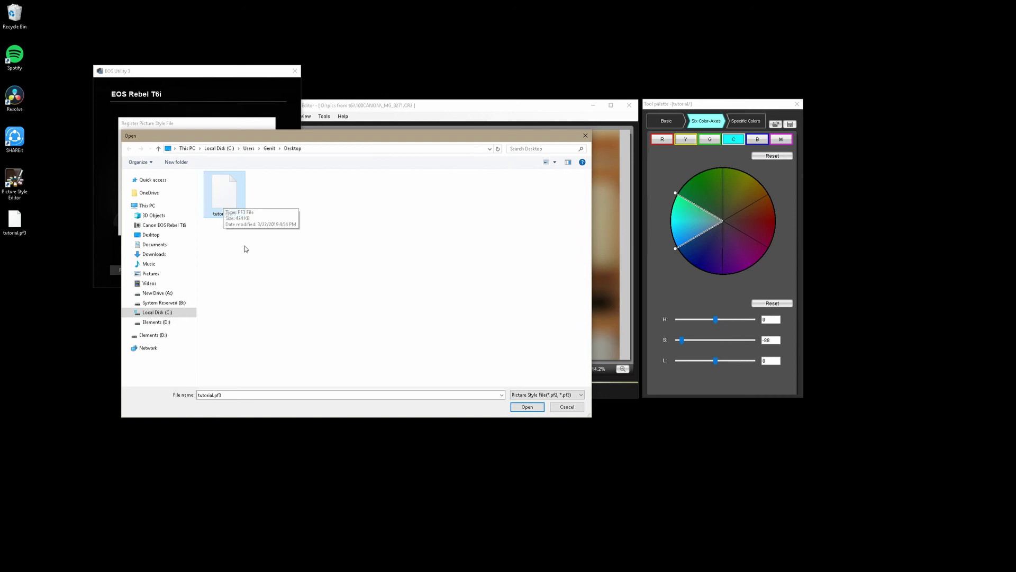
pyautogui.click(527, 407)
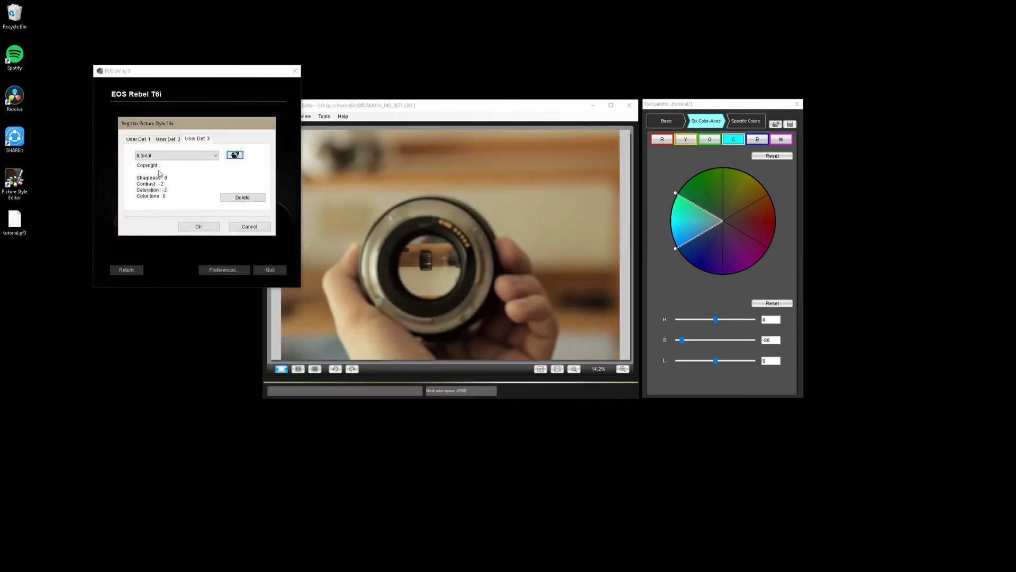
pyautogui.click(199, 227)
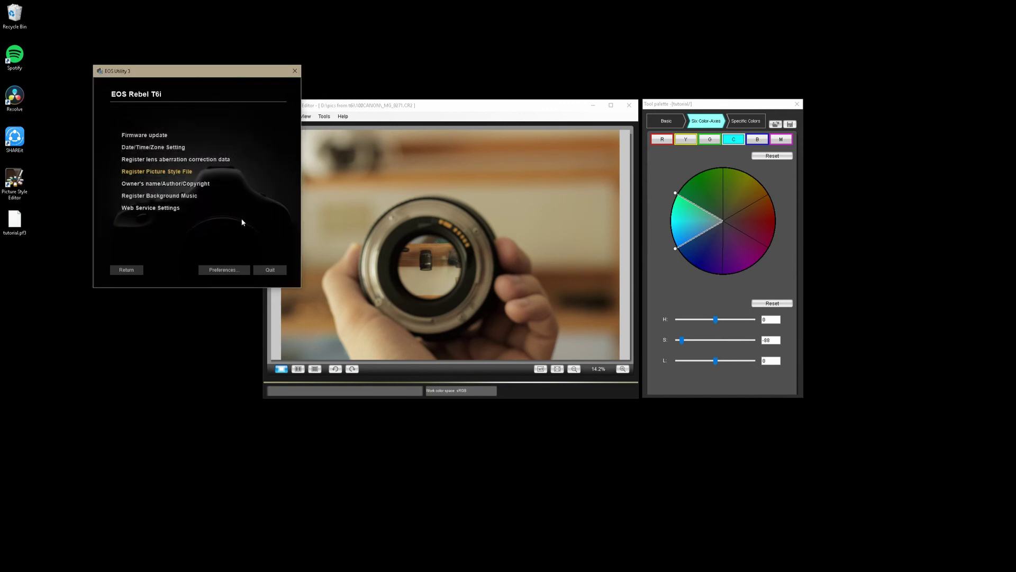
pyautogui.click(269, 270)
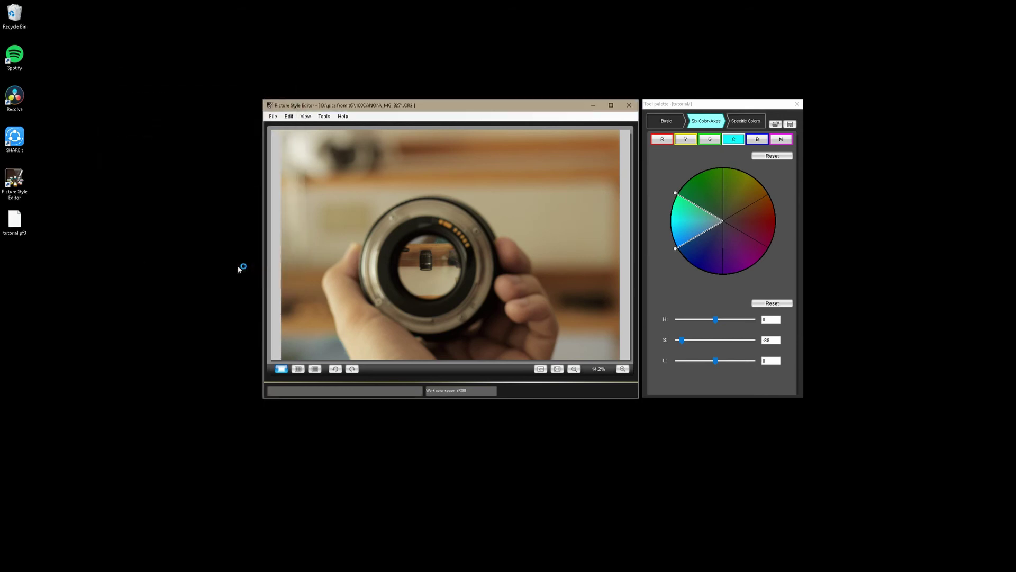